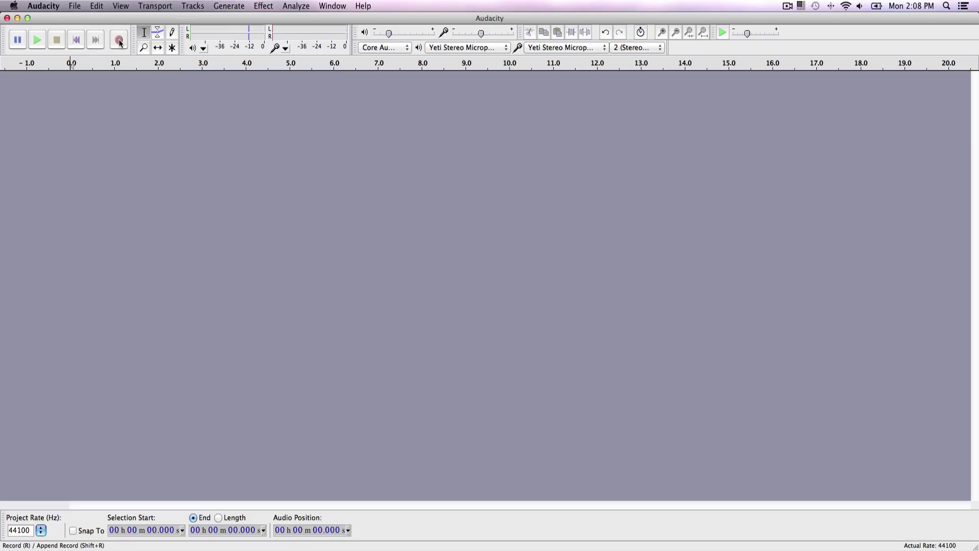
Step: Record a first voice take, play it back, then delete that track
left_click(119, 40)
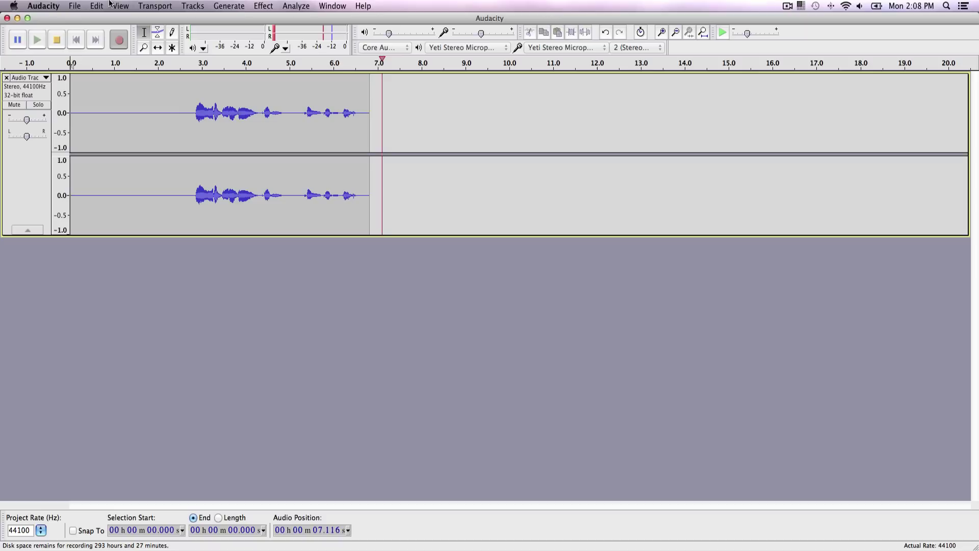
left_click(66, 36)
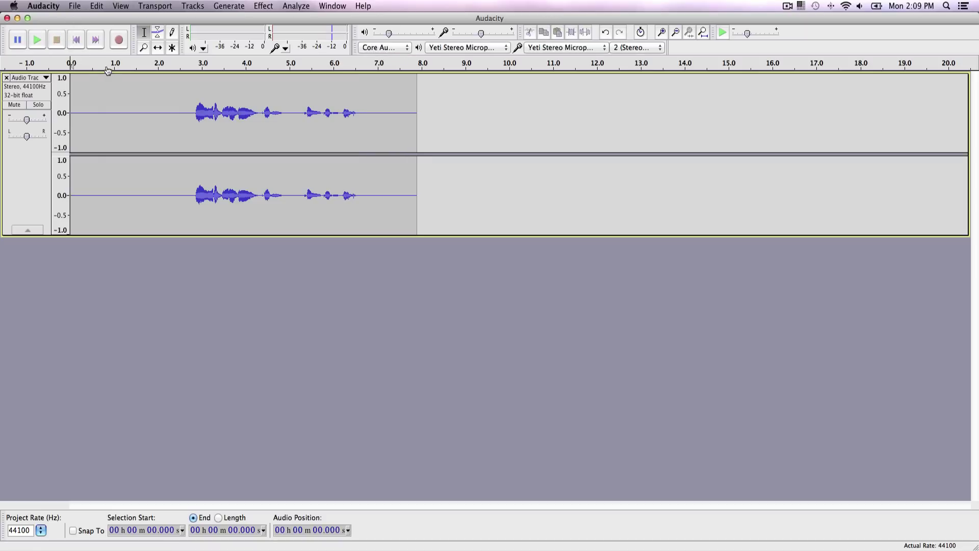
left_click(38, 39)
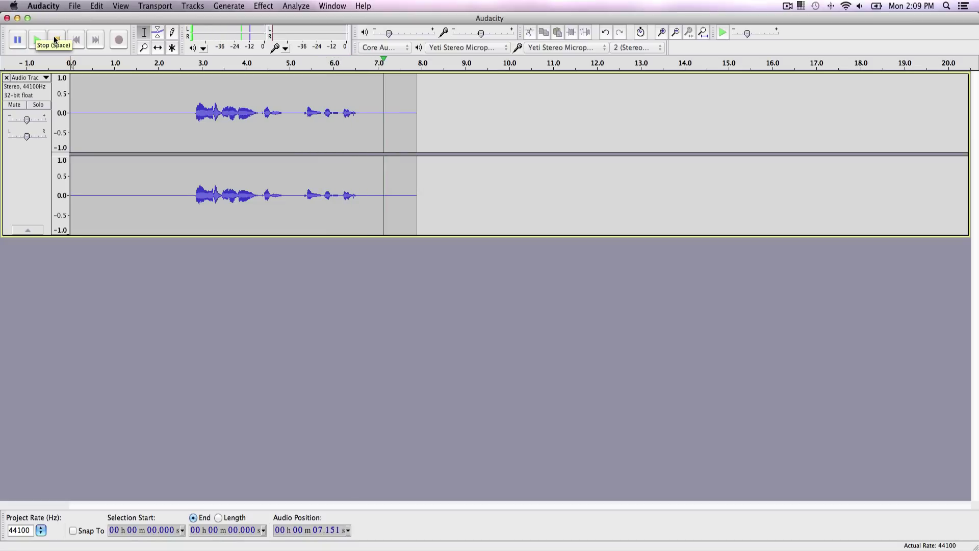
left_click(55, 39)
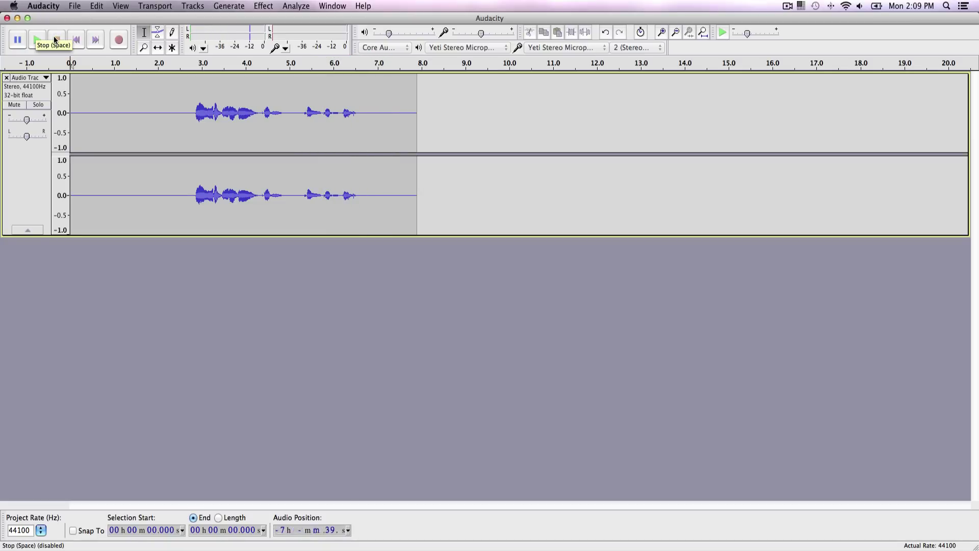
left_click(6, 78)
Step: Record a fresh 9-second take and play it back from about 2 and 1.5 seconds
left_click(116, 37)
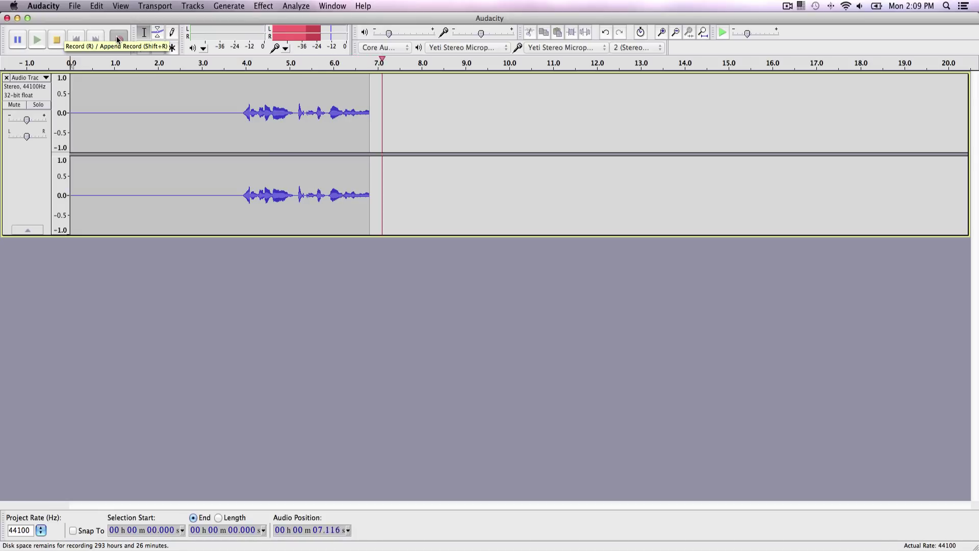
left_click(63, 38)
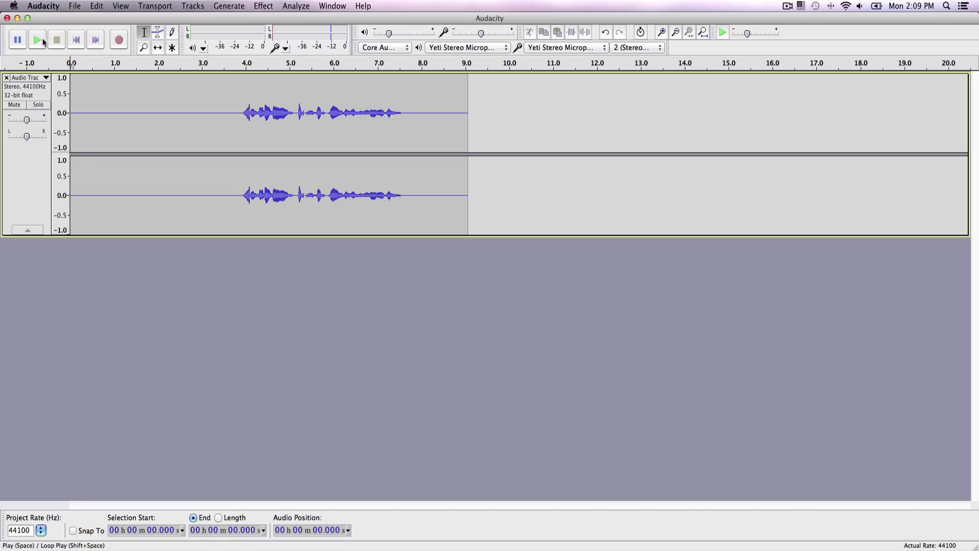
left_click(154, 62)
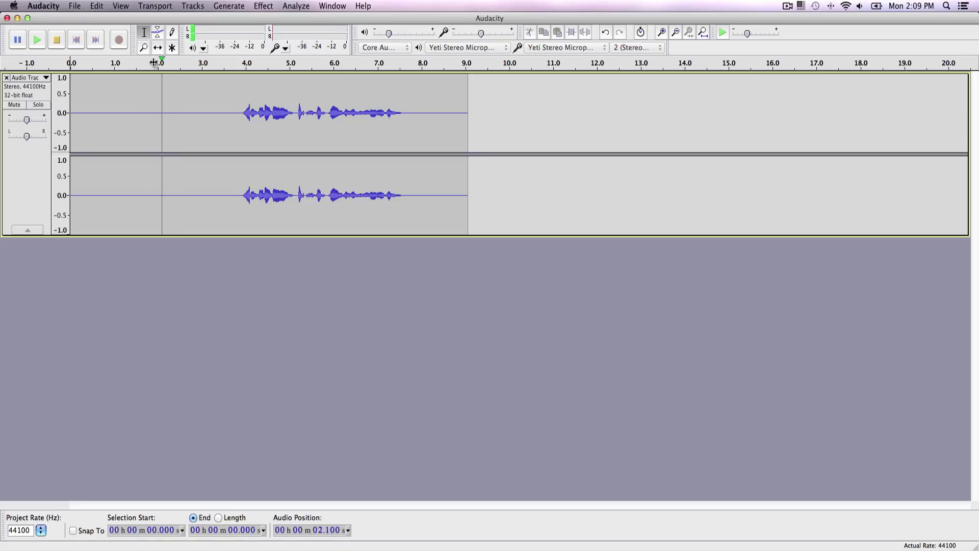
left_click(59, 39)
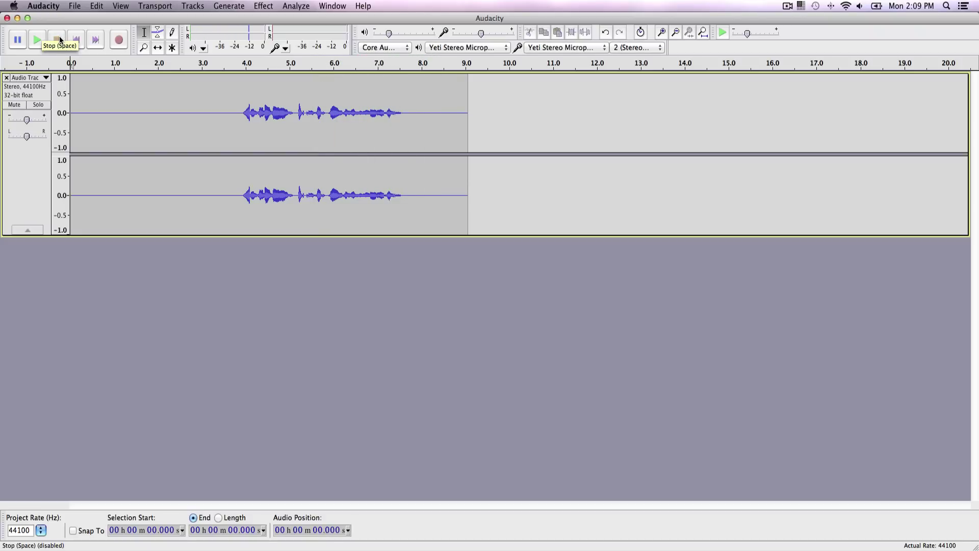
left_click(138, 66)
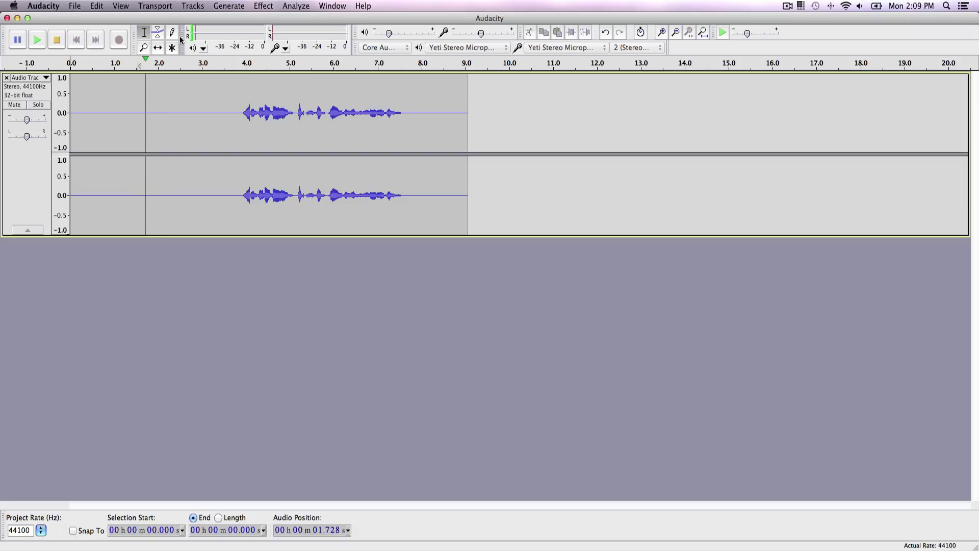
left_click(59, 40)
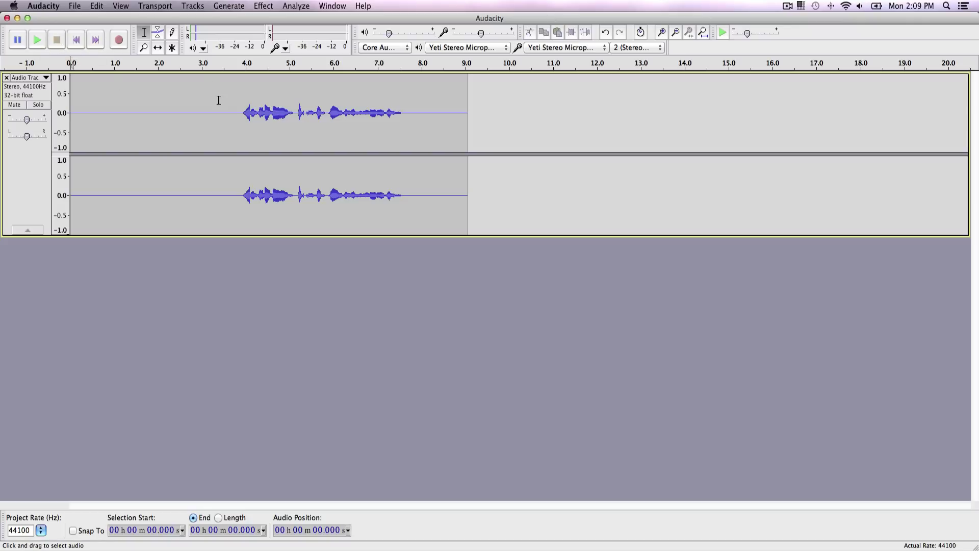
Step: Capture a noise profile from the silent opening 3.5 seconds with Noise Removal
left_click_drag(221, 102, 69, 110)
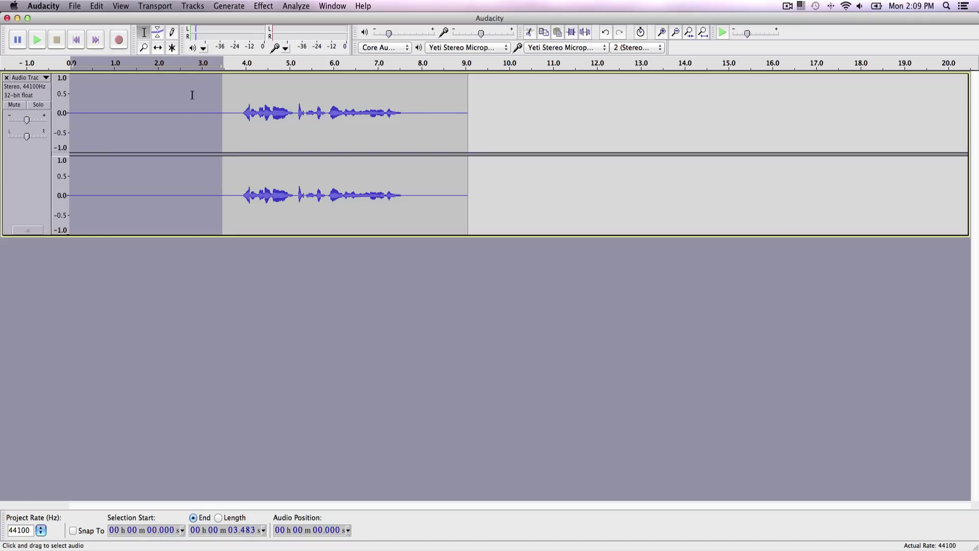
left_click(263, 6)
left_click(285, 187)
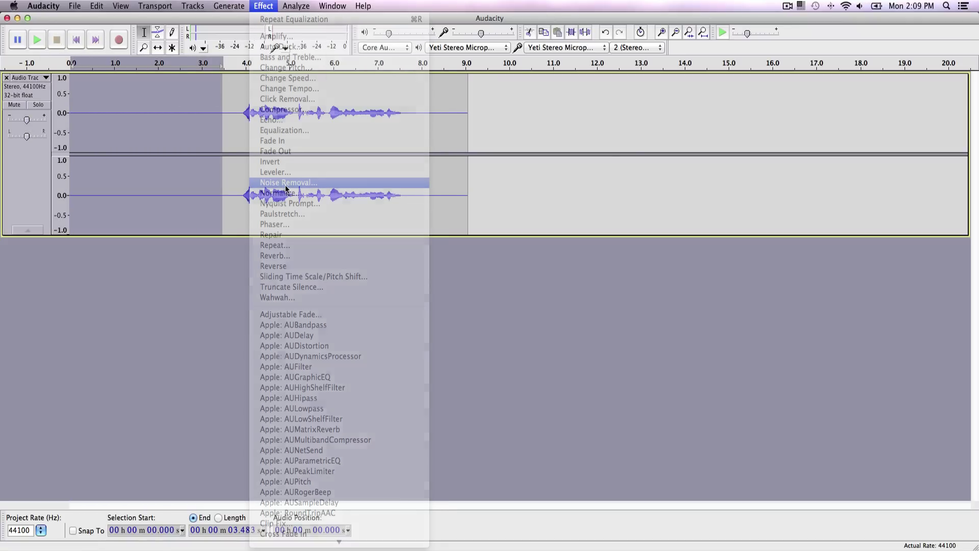
left_click(479, 225)
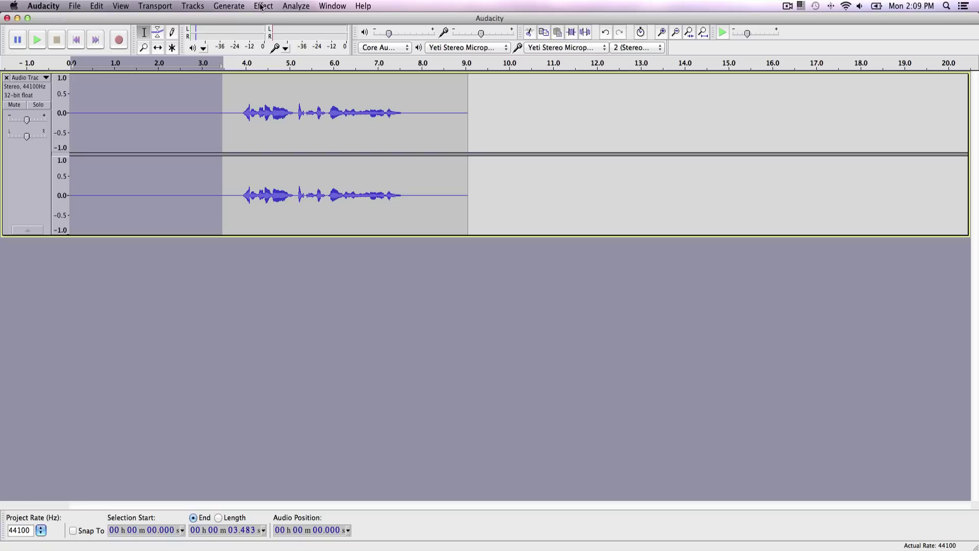
Step: Apply Noise Removal to the whole 9-second clip and play the cleaned result
double_click(237, 76)
left_click(263, 5)
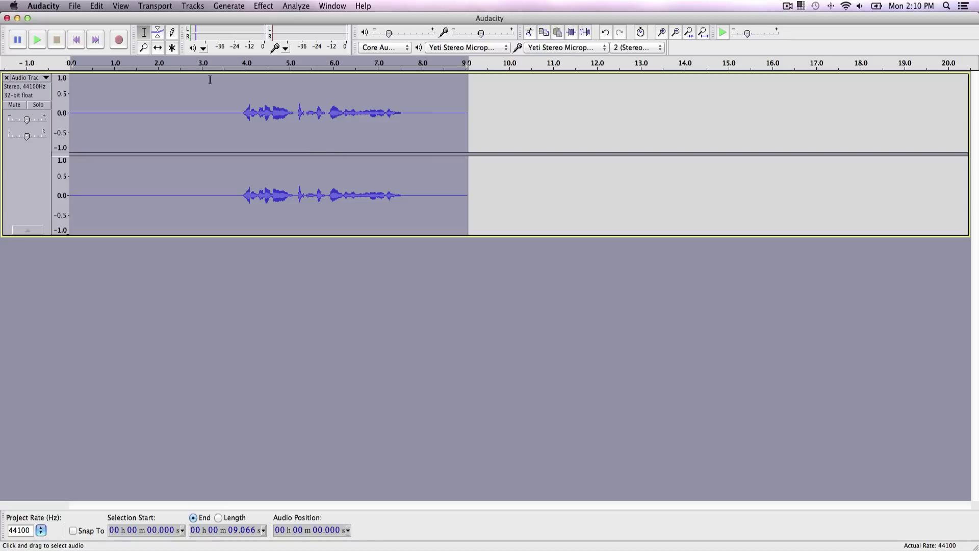
left_click(37, 39)
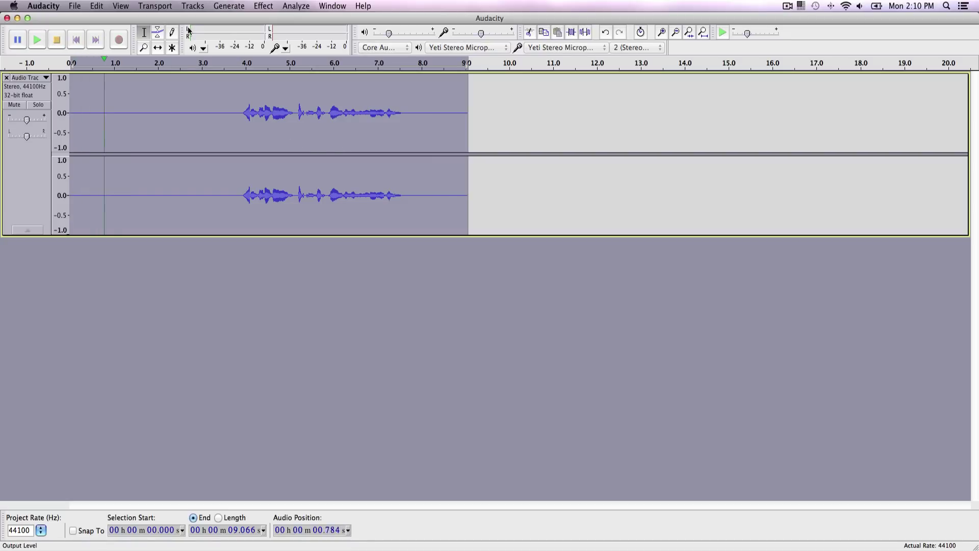
left_click(57, 40)
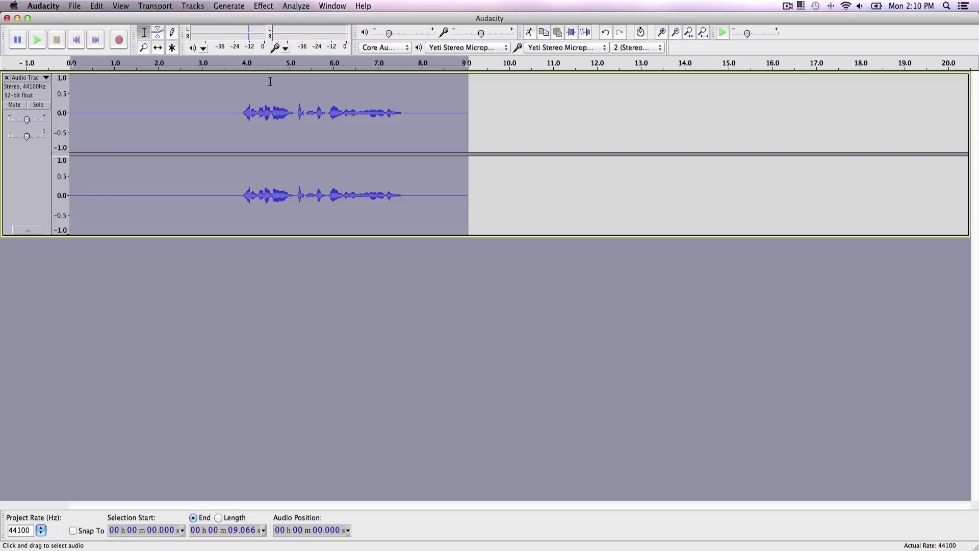
Step: Apply the Compressor with -18 dB threshold, -40 dB noise floor, 2:1 ratio and make-up gain
left_click(263, 6)
left_click(293, 109)
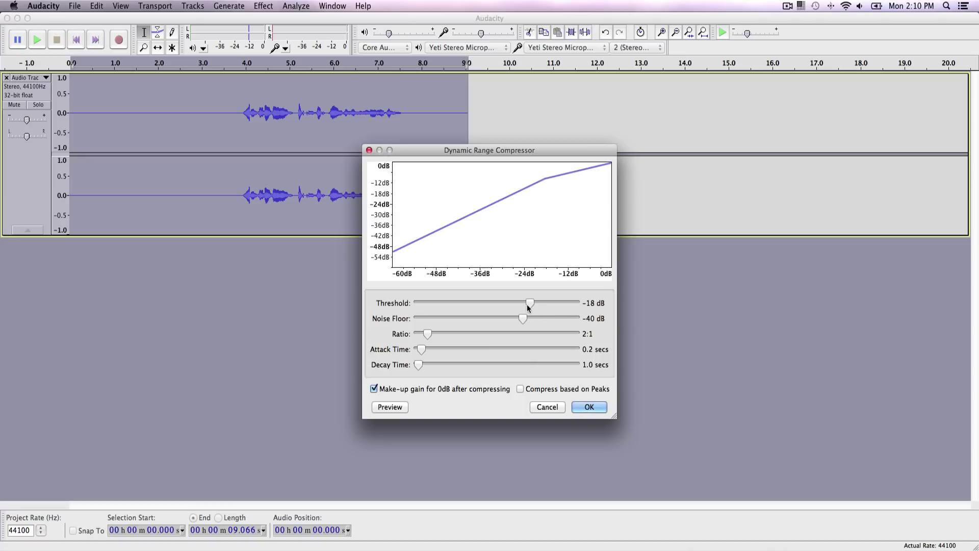
left_click(590, 406)
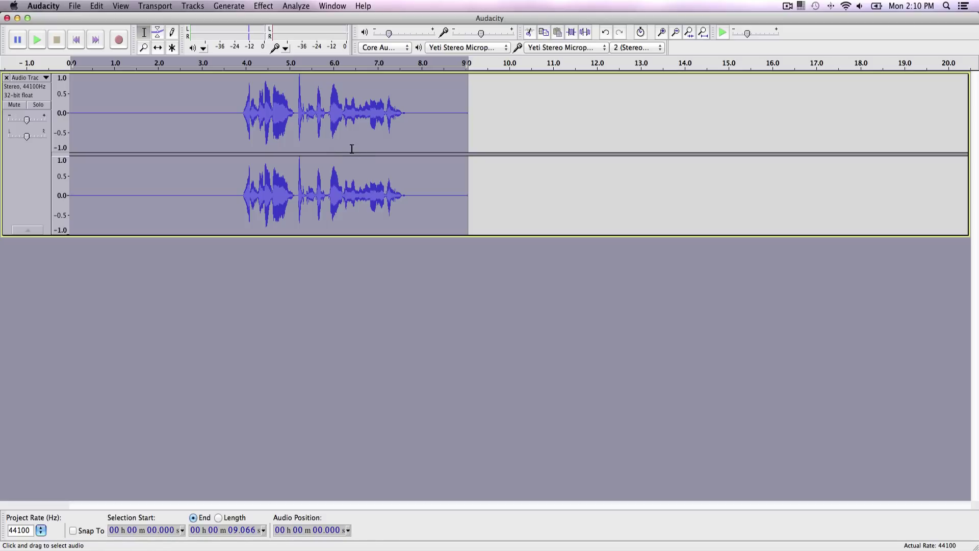
Step: Apply Equalization with the Bass Boost curve to the whole recording
left_click(264, 7)
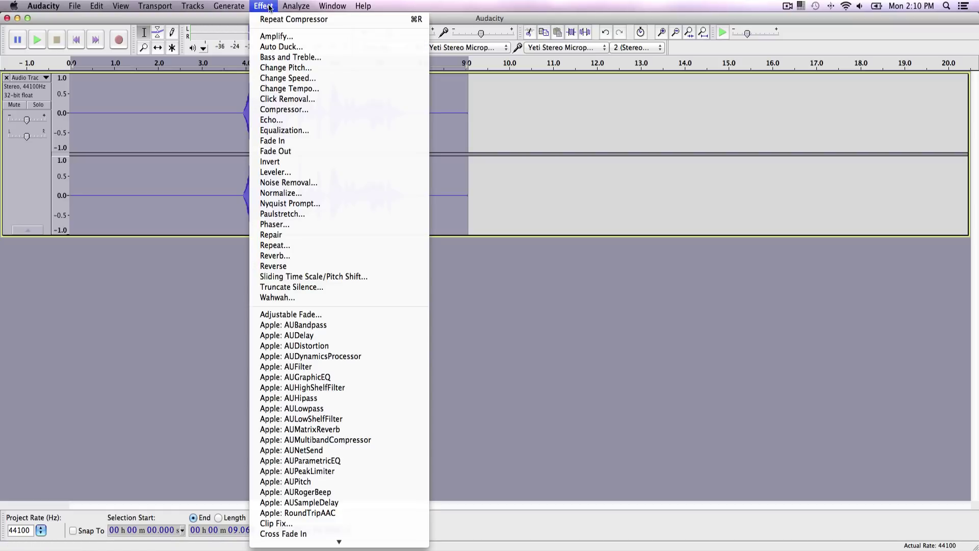
left_click(290, 131)
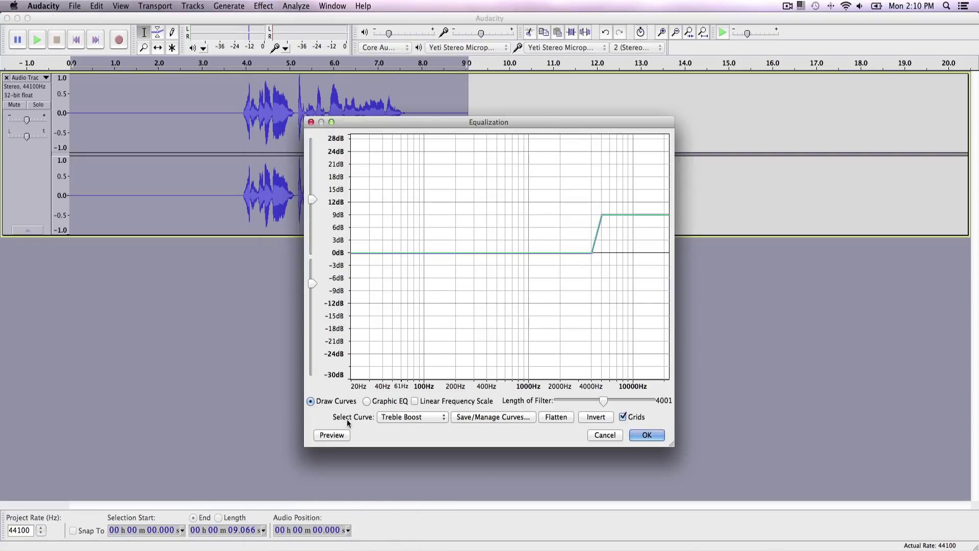
left_click(388, 417)
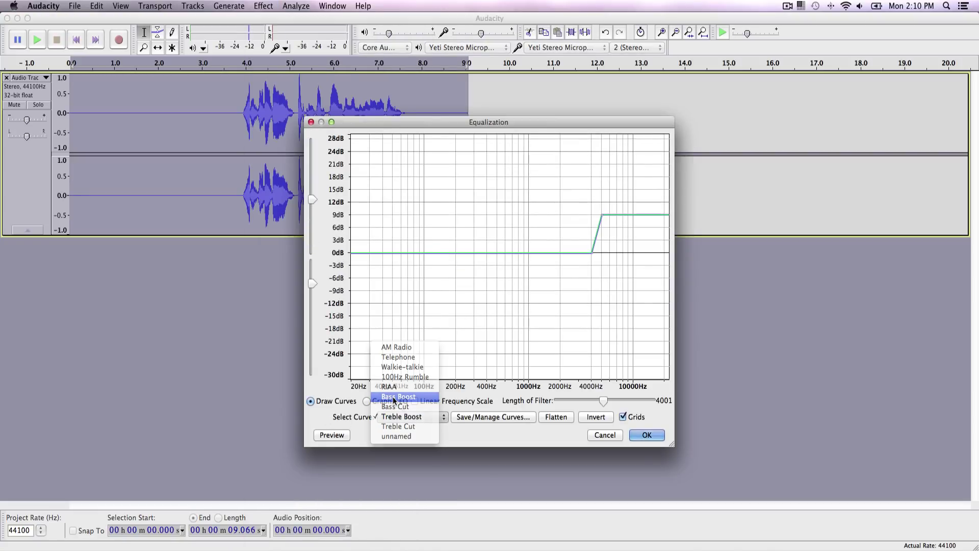
left_click(392, 397)
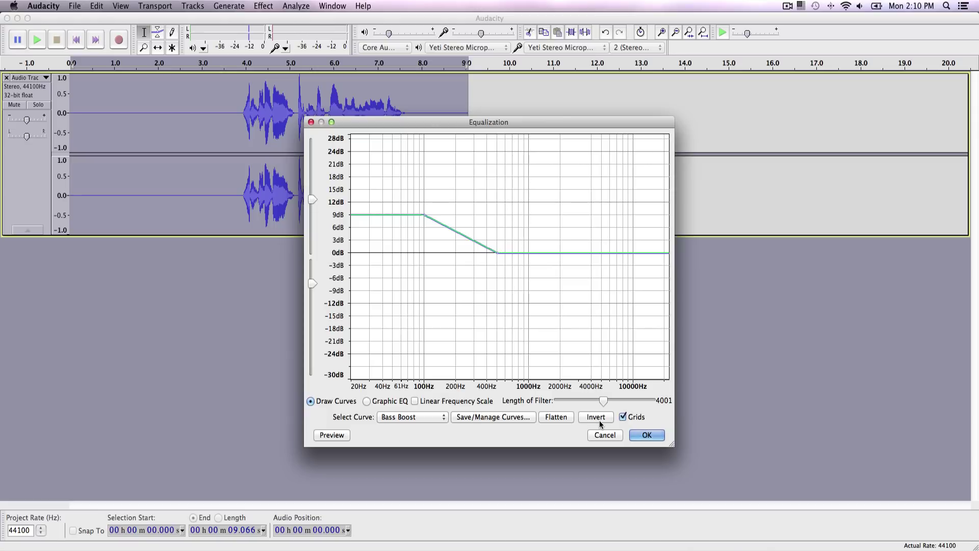
left_click(647, 433)
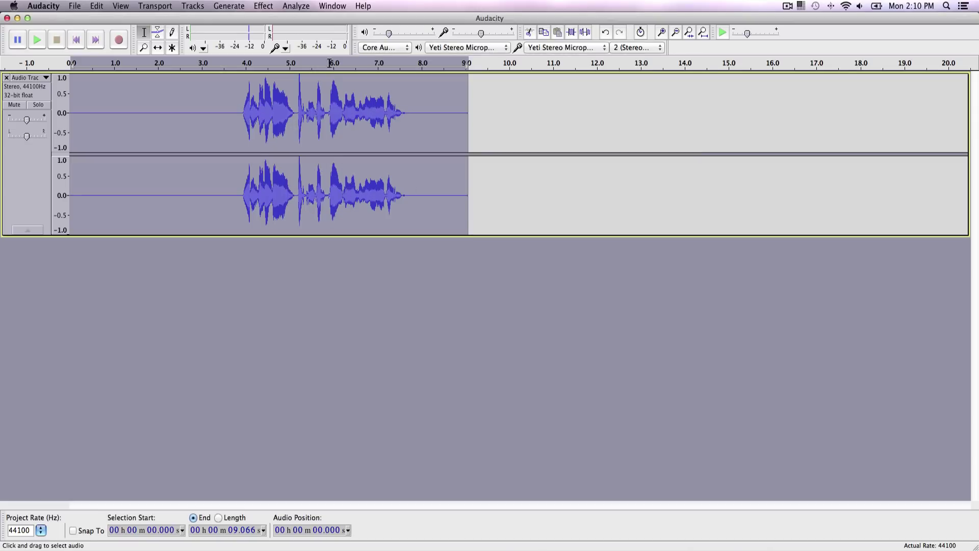
Step: Apply Equalization again, this time with the Treble Boost curve
left_click(263, 6)
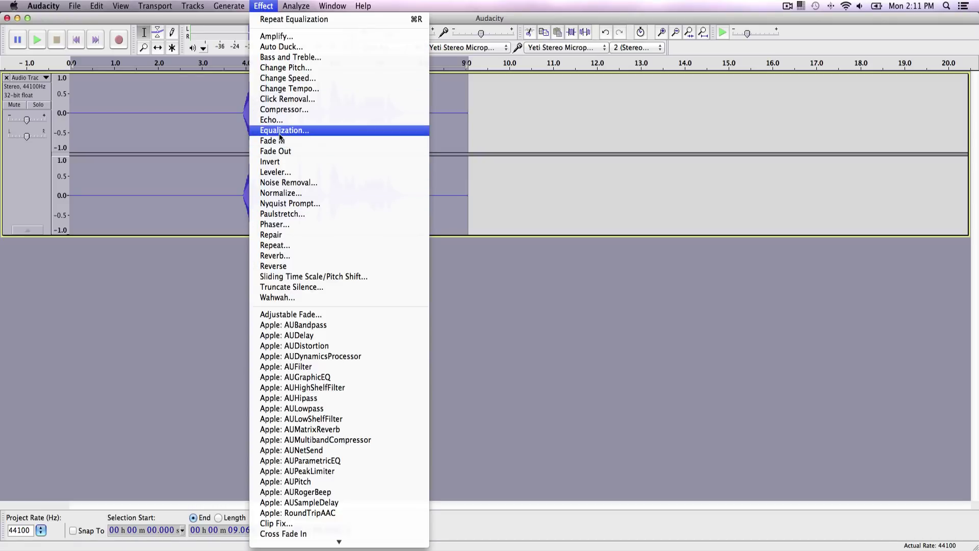
left_click(306, 130)
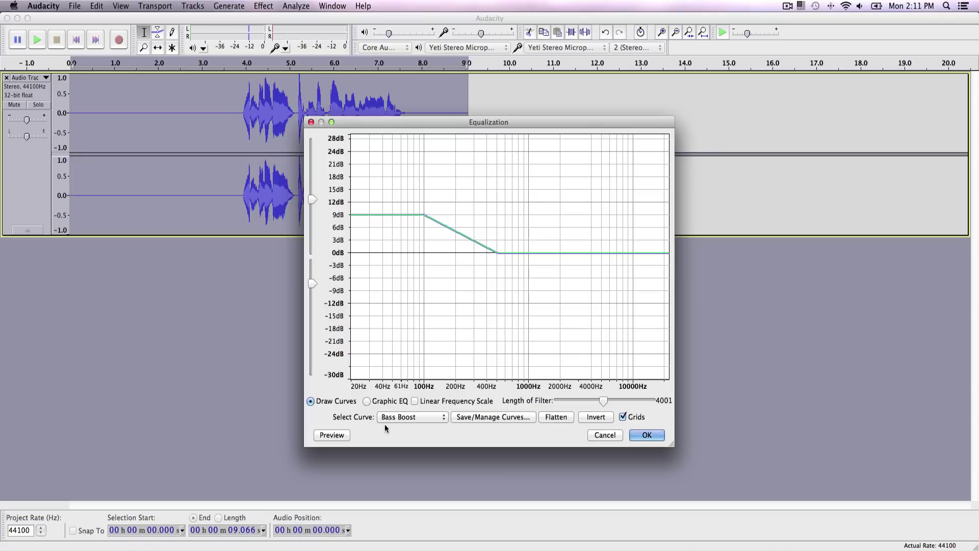
left_click(403, 417)
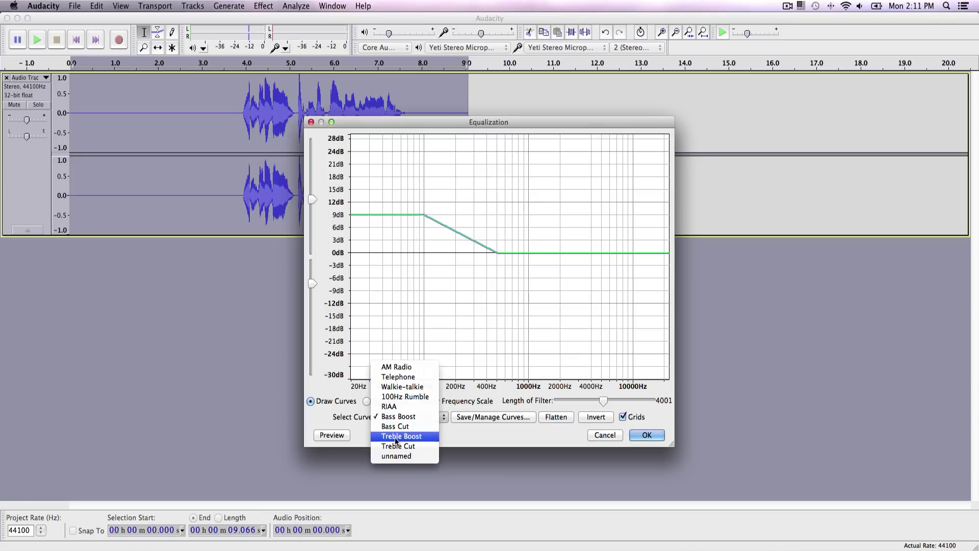
left_click(401, 436)
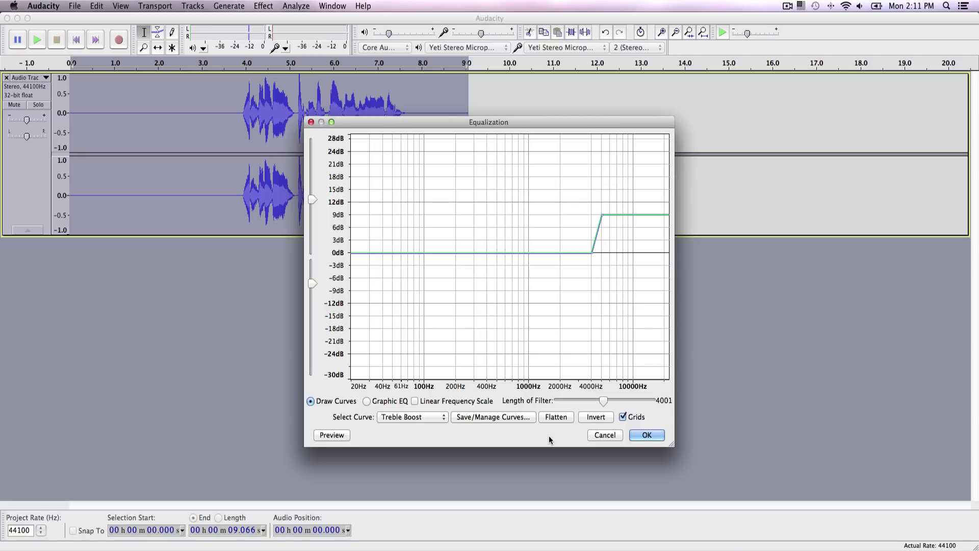
left_click(636, 434)
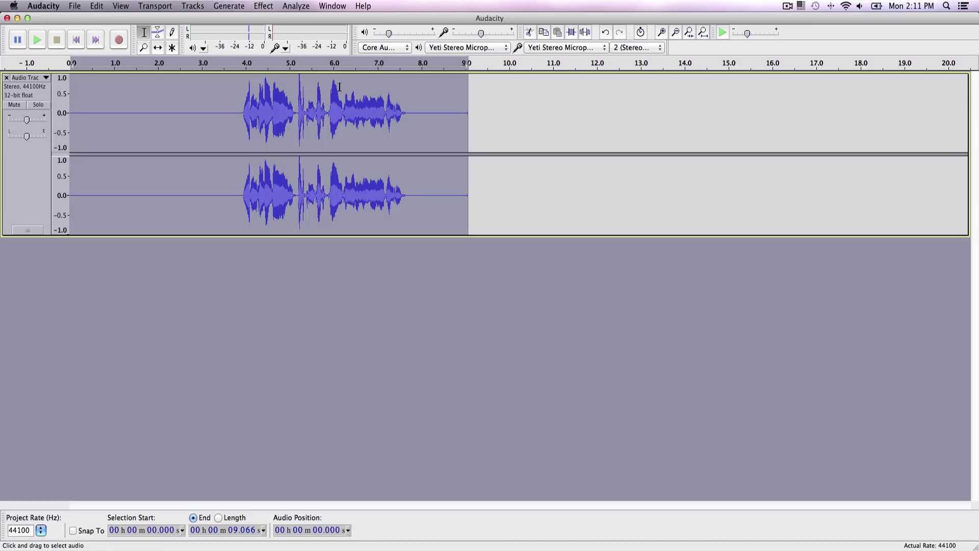
Step: Apply Hard Limiter with a -4.0 dB limit, wet level 1.0 and residue 0.0
left_click(263, 5)
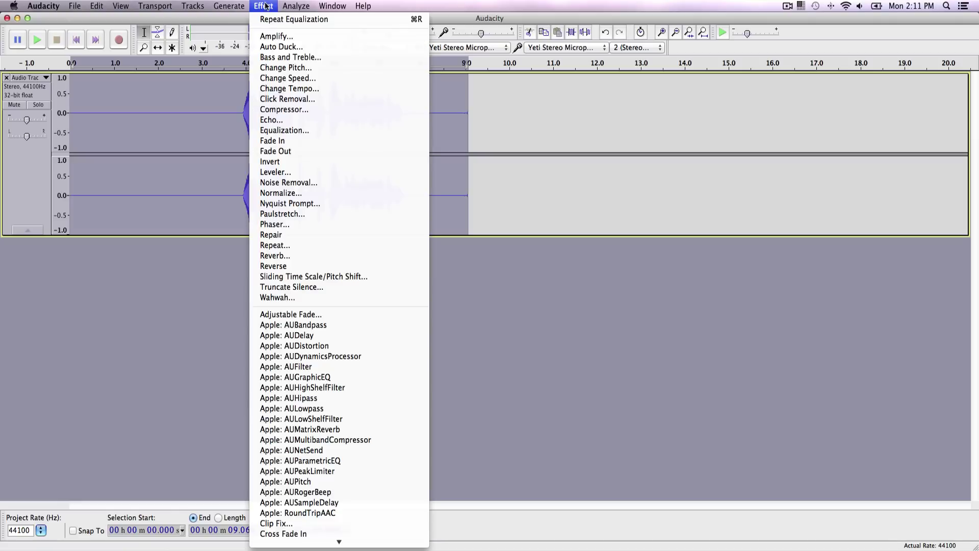
scroll(316, 397, "down", 4)
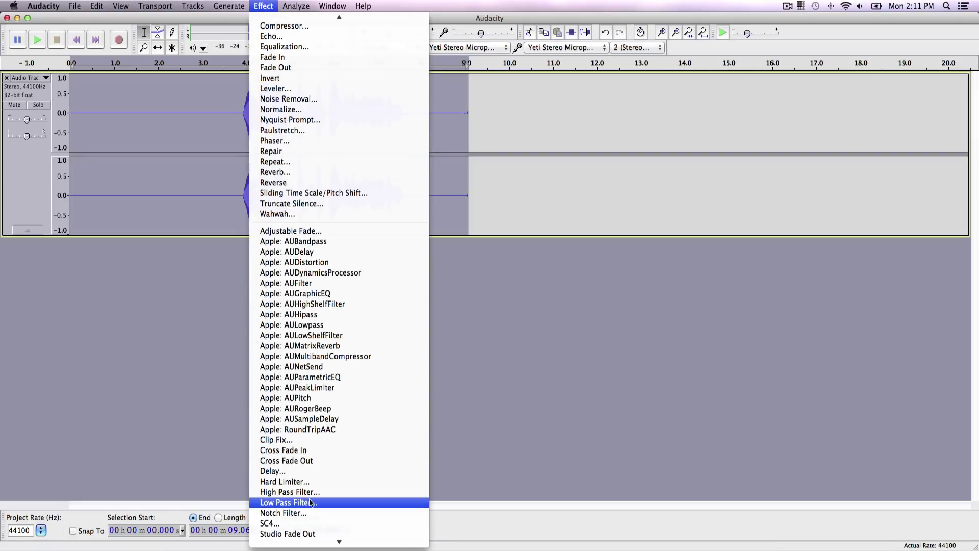
left_click(302, 481)
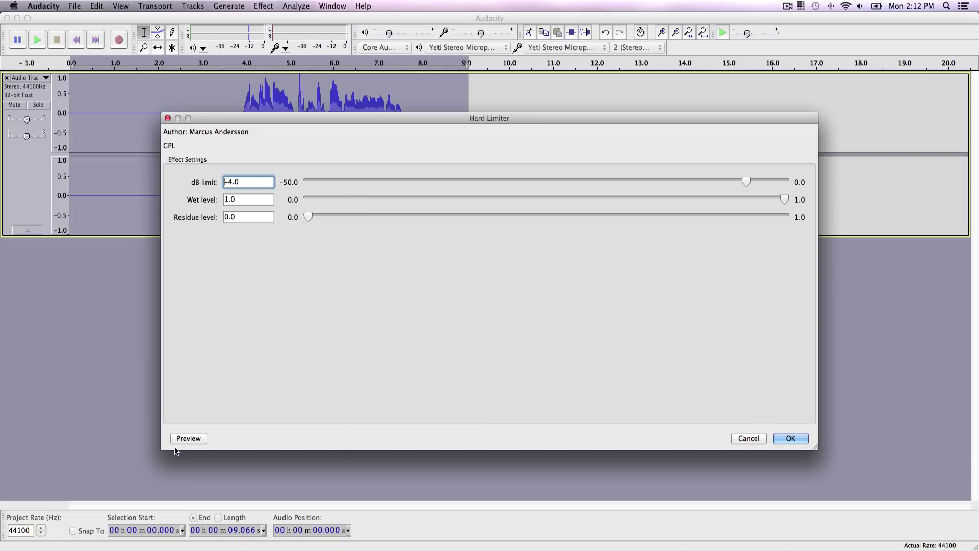
left_click(781, 436)
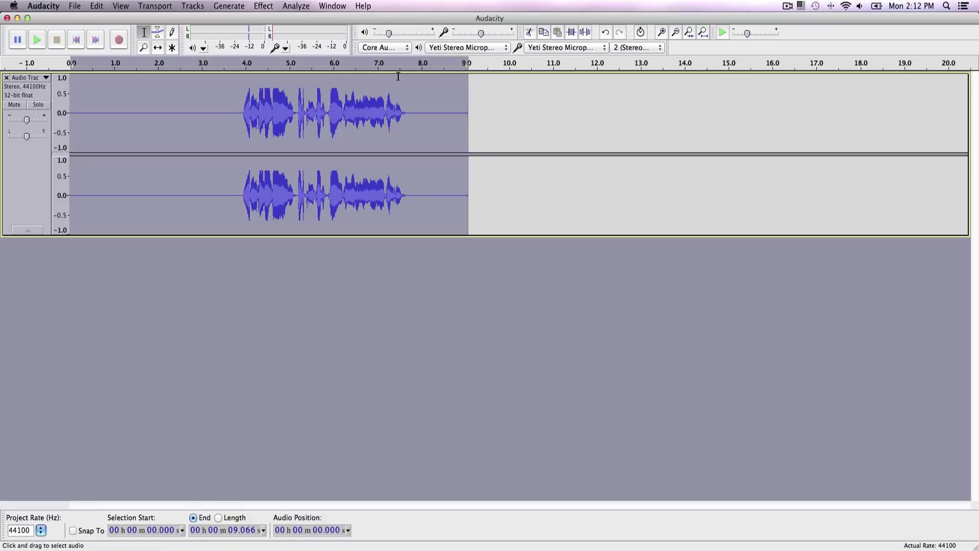
Step: Normalize the take to -1.0 dB maximum amplitude with DC offset removal
left_click(264, 6)
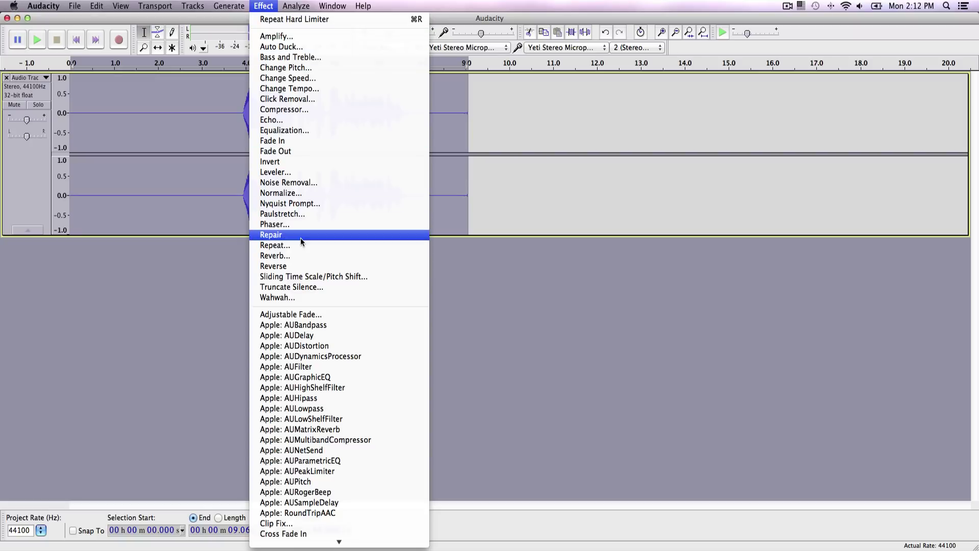
left_click(289, 193)
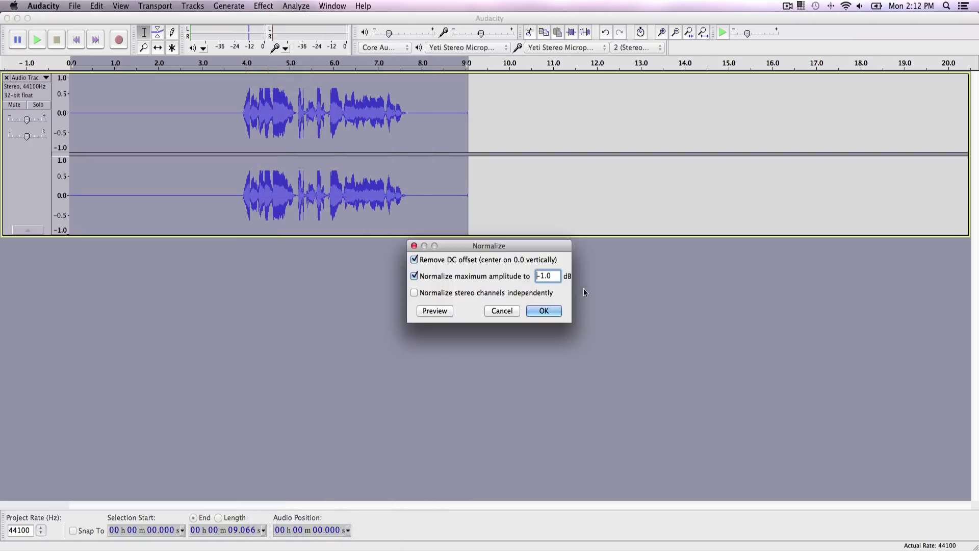
left_click(541, 311)
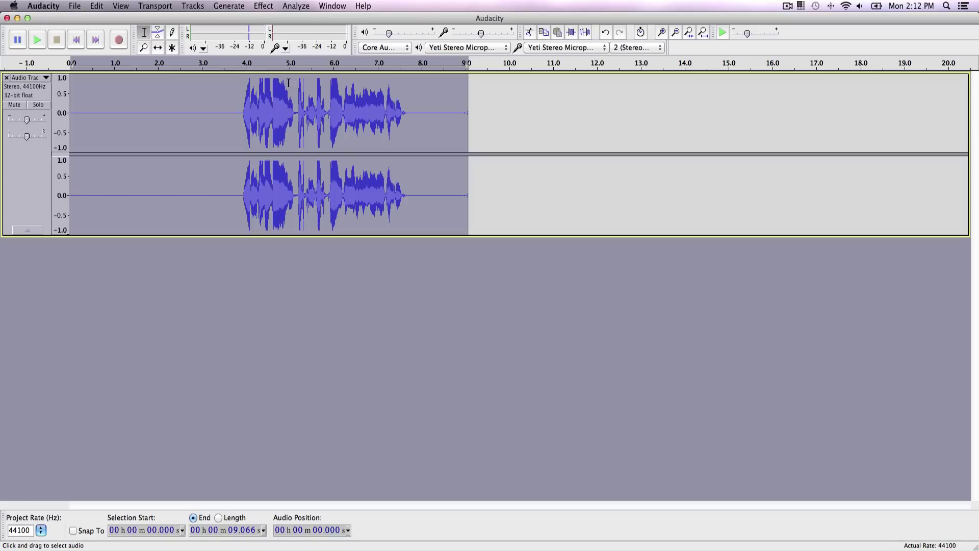
left_click(36, 40)
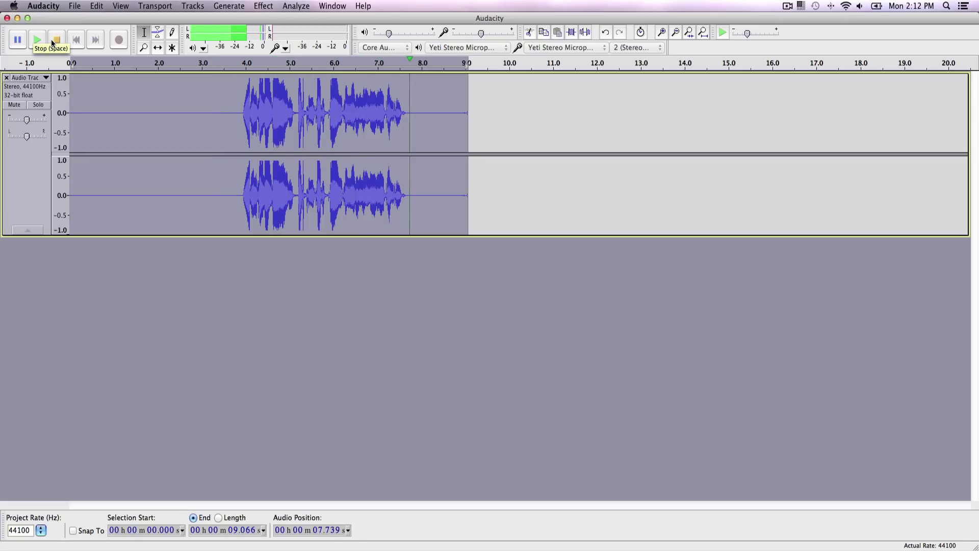
left_click(51, 40)
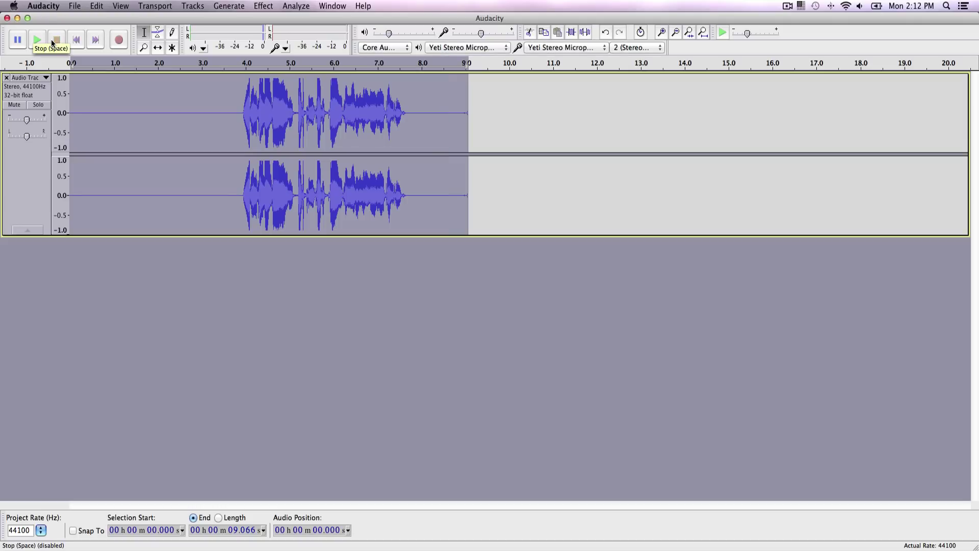